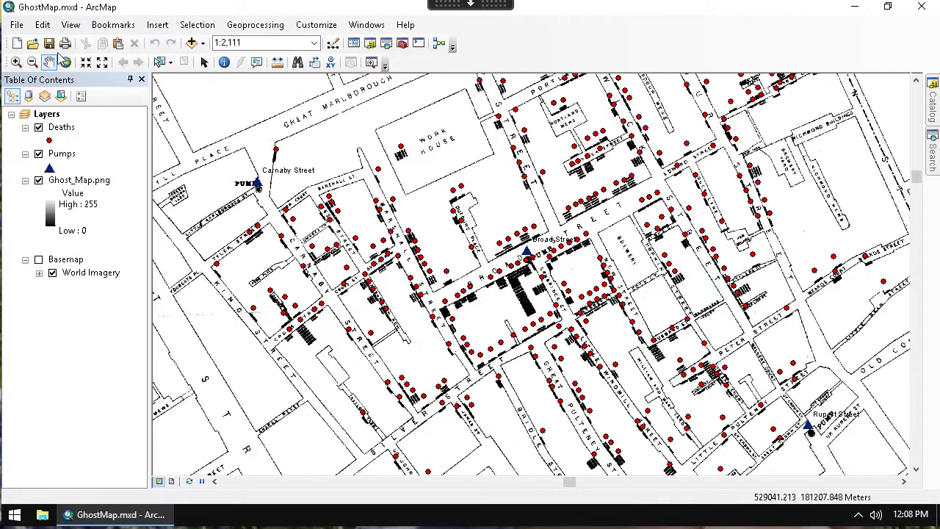
Zoom into the Broad Street pump area, identify a death point, then return to the full extent
click(16, 62)
drag(478, 268, 545, 314)
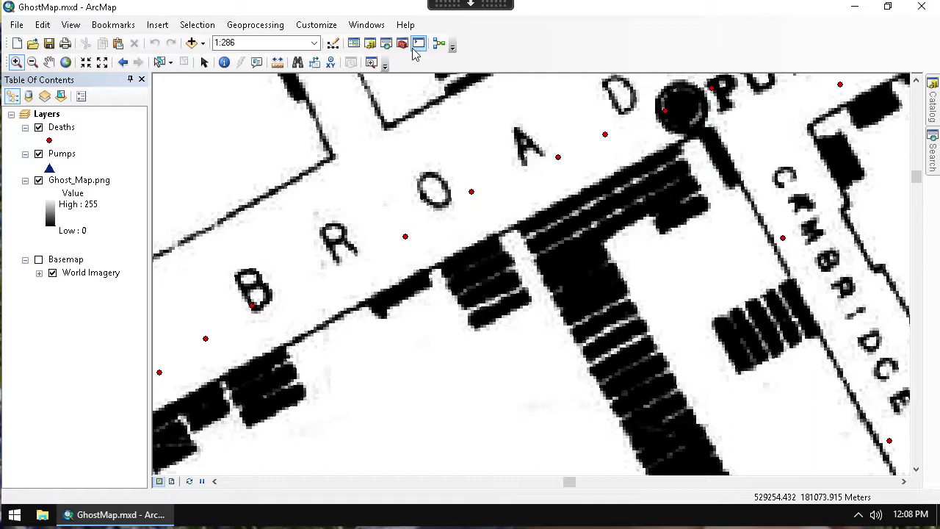
click(225, 63)
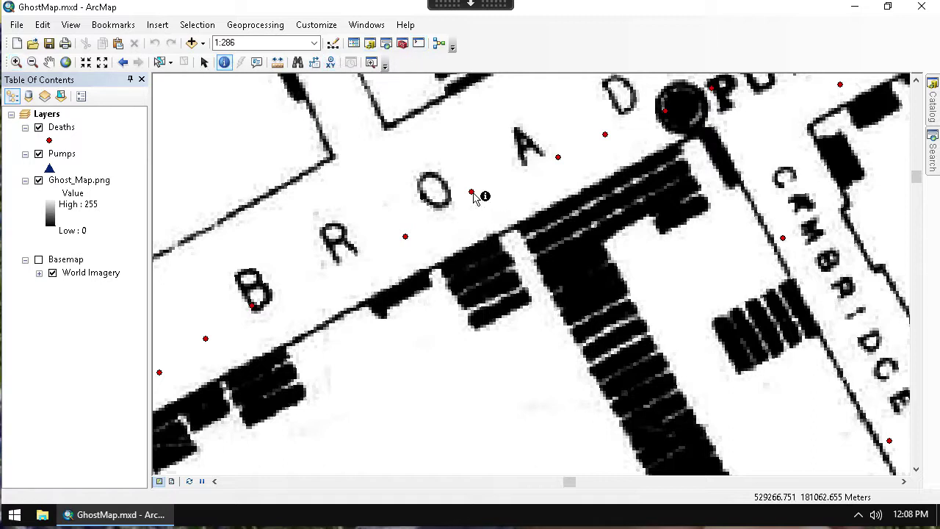
click(472, 192)
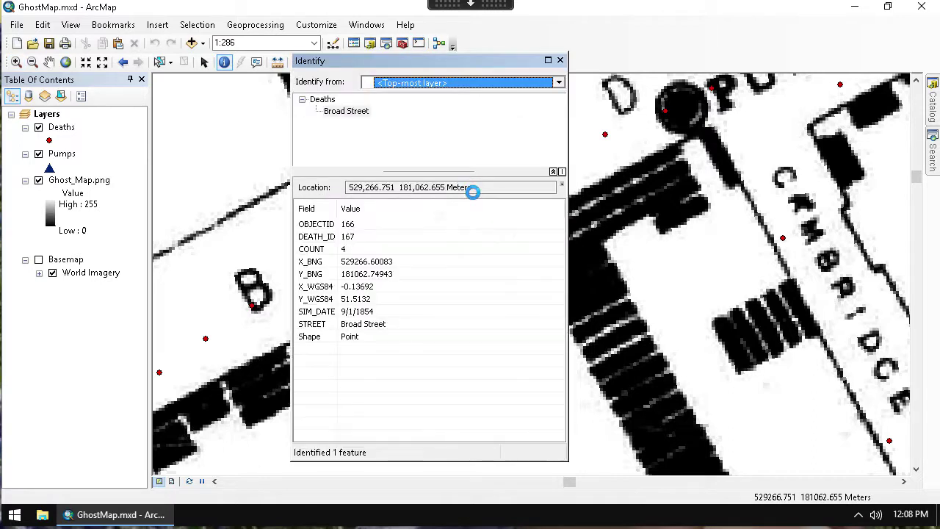
click(560, 60)
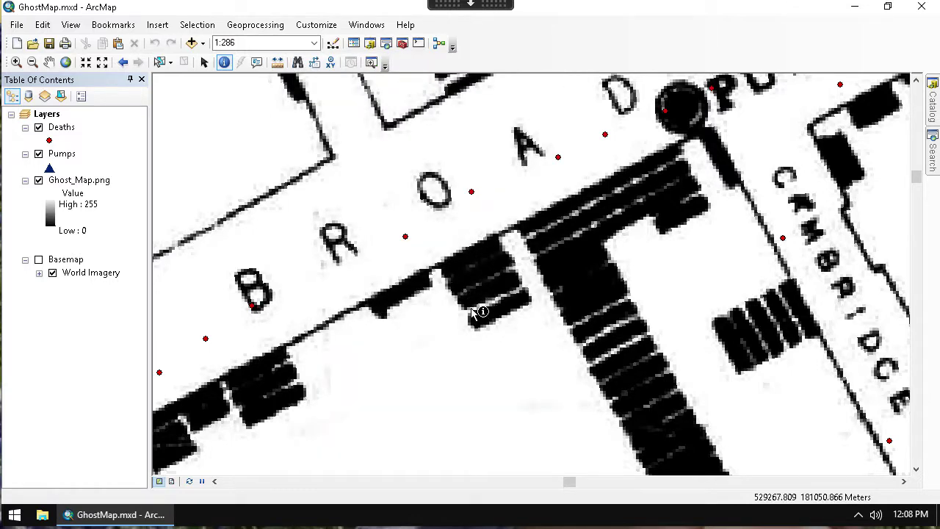
click(123, 61)
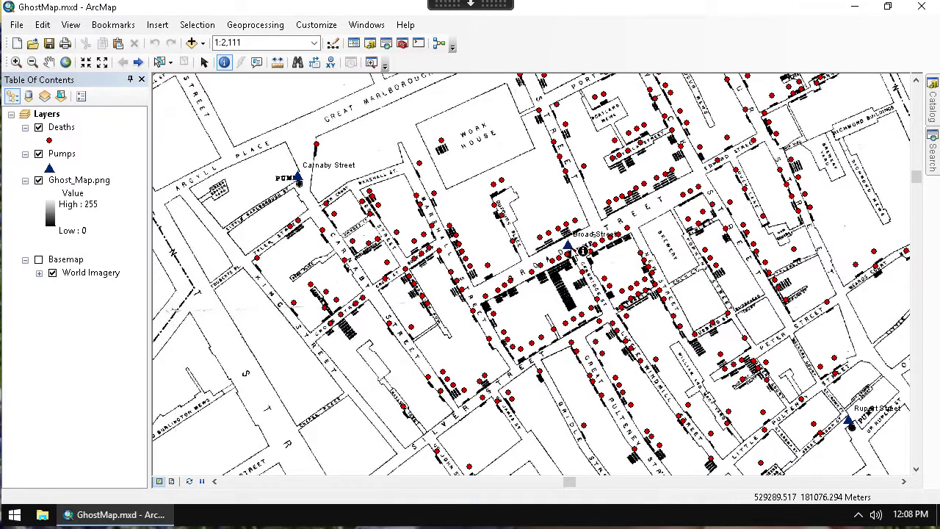
Open the Deaths layer's Layer Properties at the Symbology settings
click(61, 127)
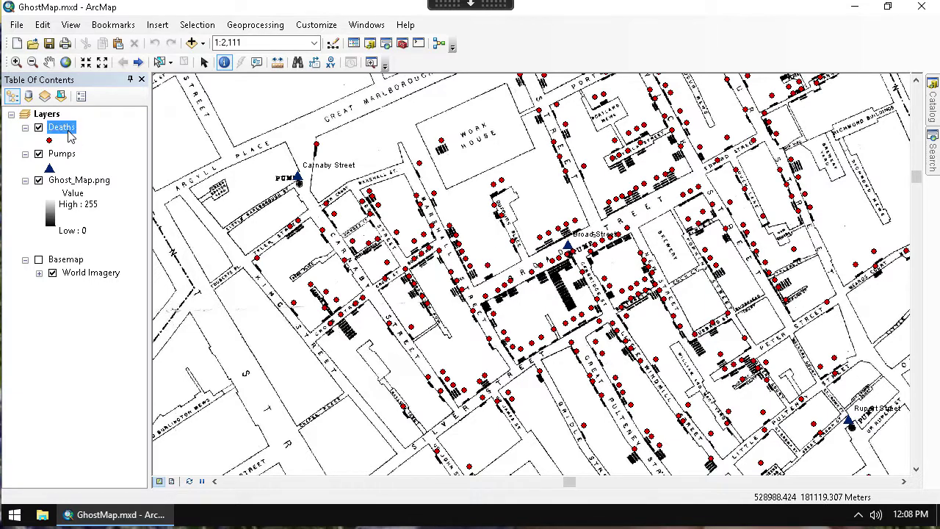
right_click(65, 129)
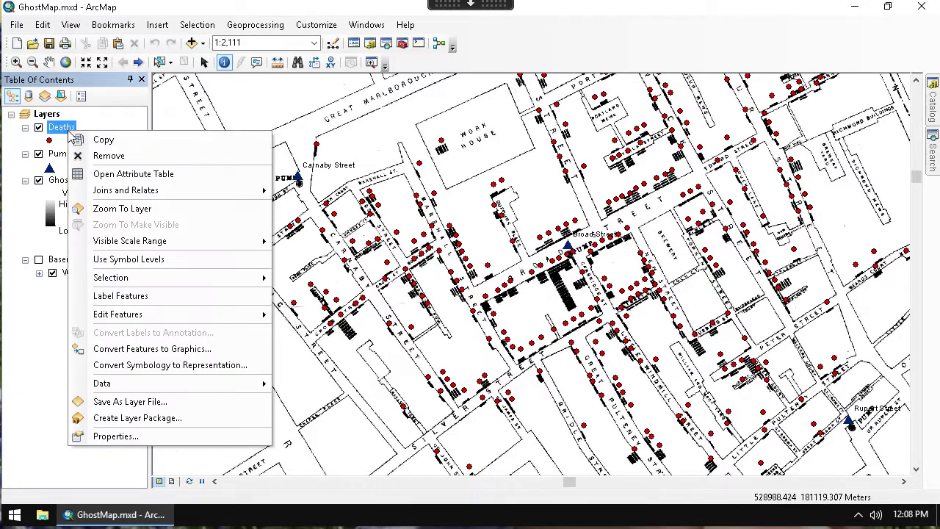
click(142, 439)
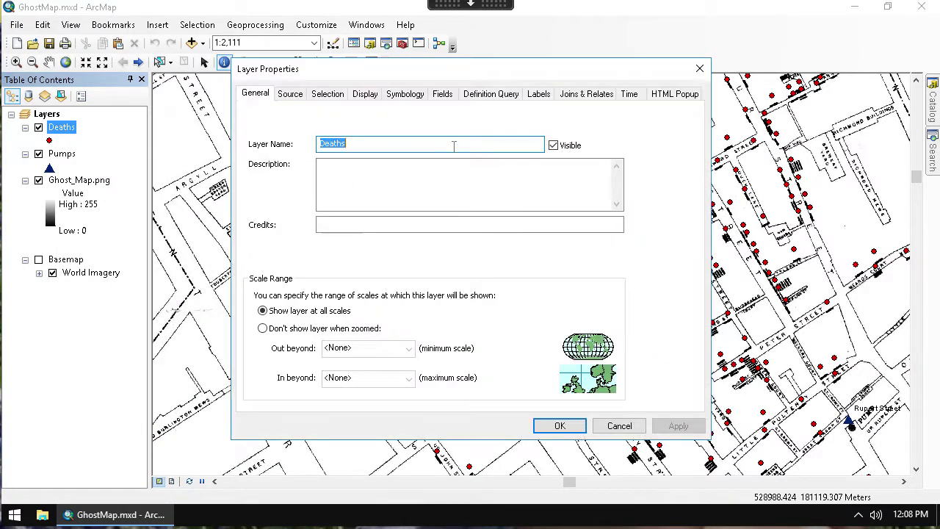
click(400, 97)
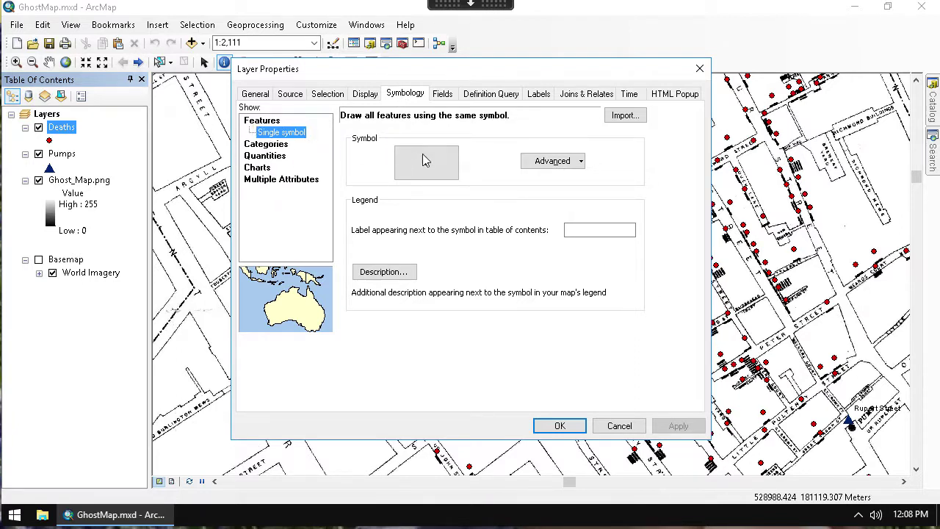
Switch Deaths symbology to Quantities > Proportional symbols with COUNT as the value field
click(269, 156)
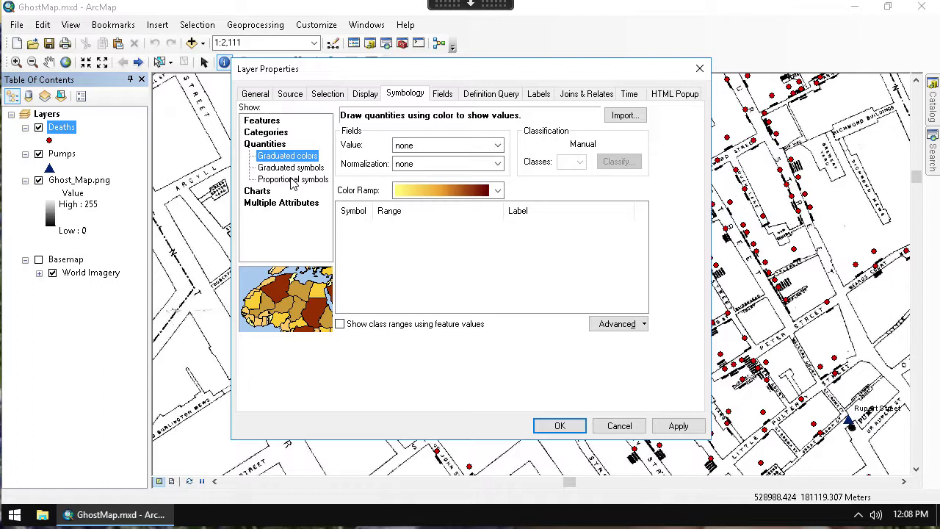
click(293, 181)
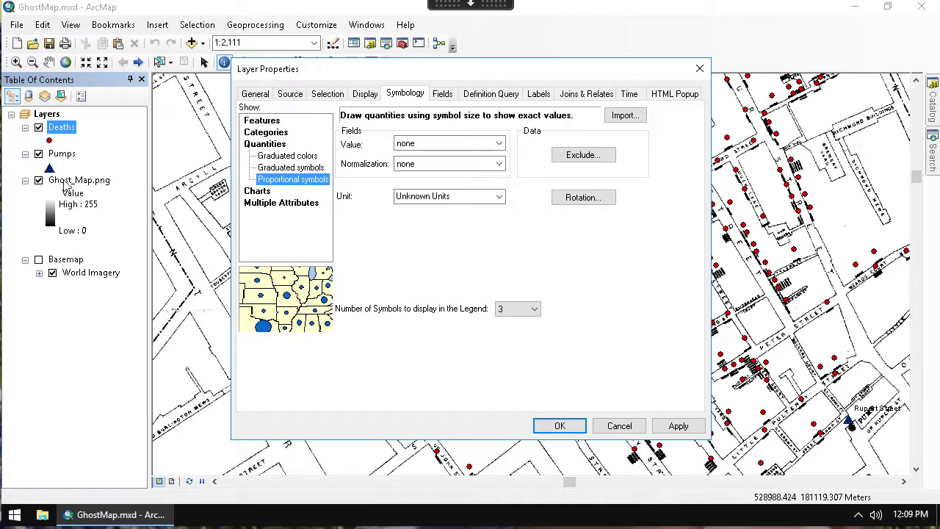
click(69, 183)
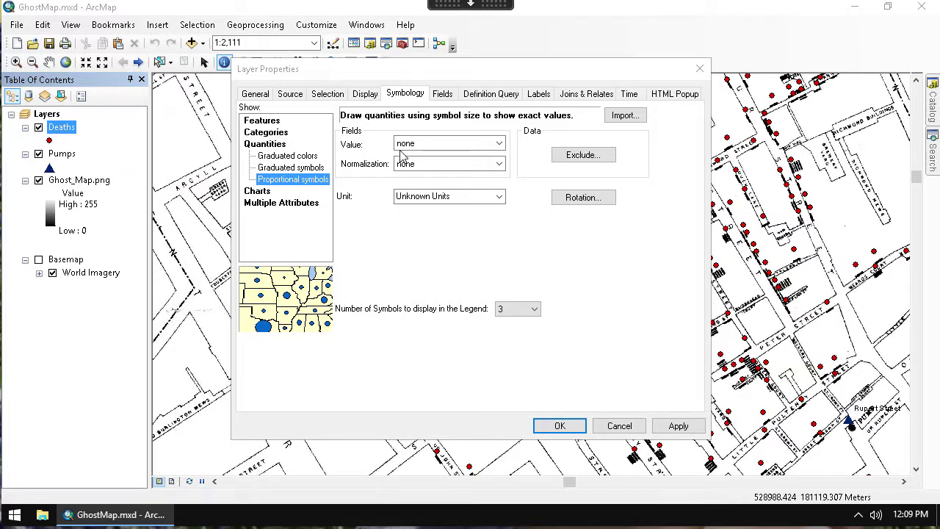
click(479, 146)
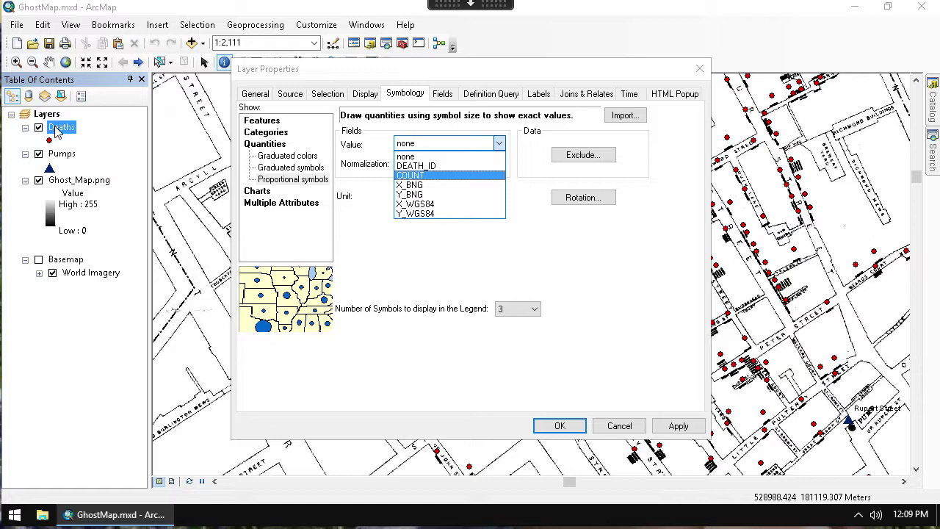
click(412, 176)
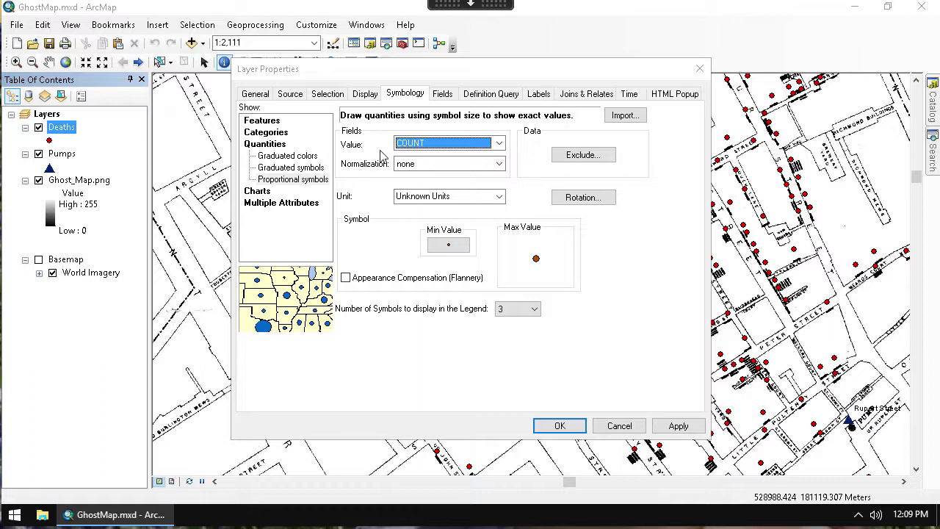
click(397, 167)
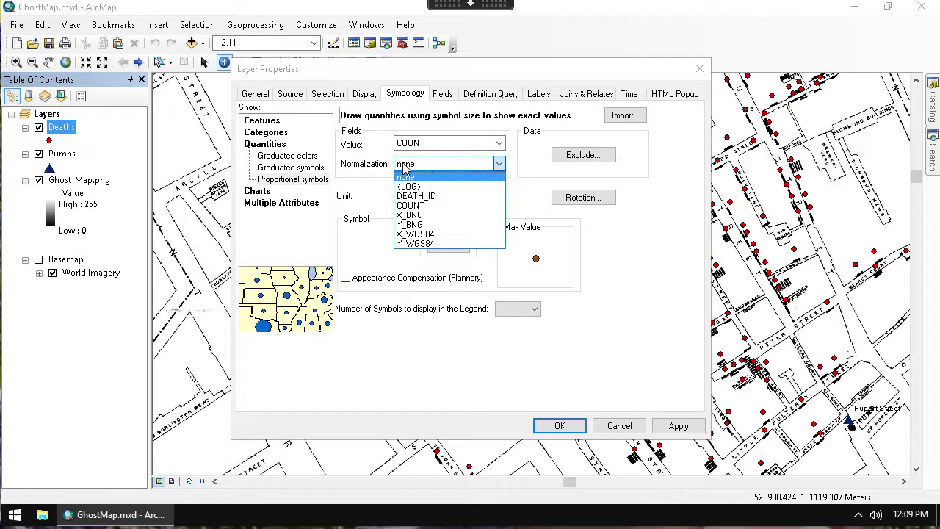
click(397, 168)
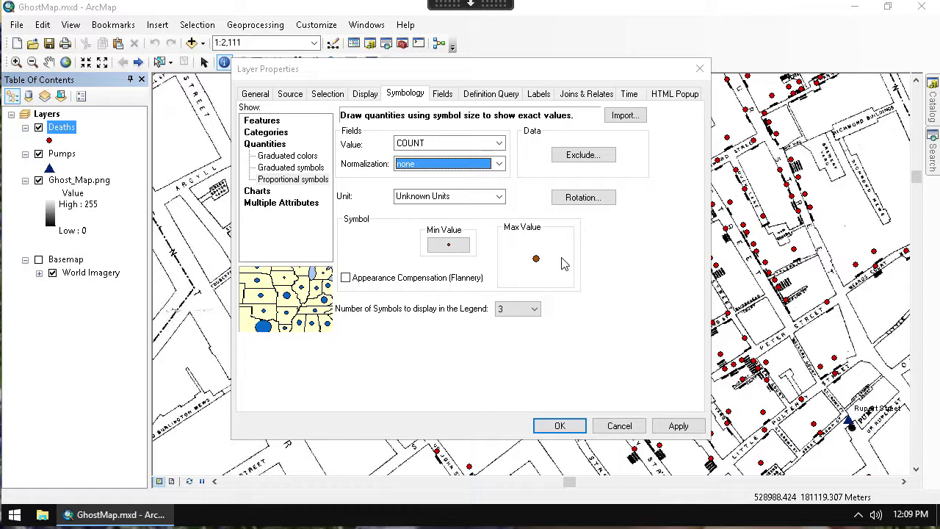
click(536, 261)
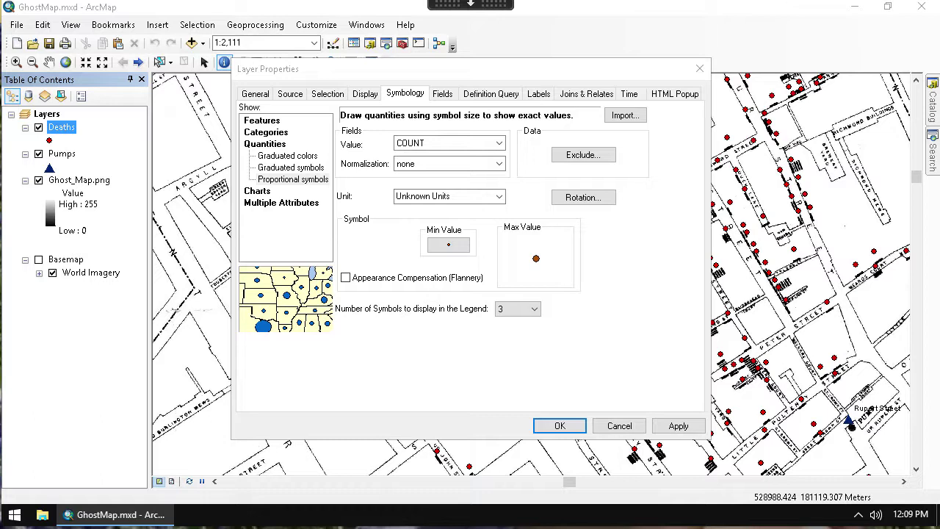
click(458, 248)
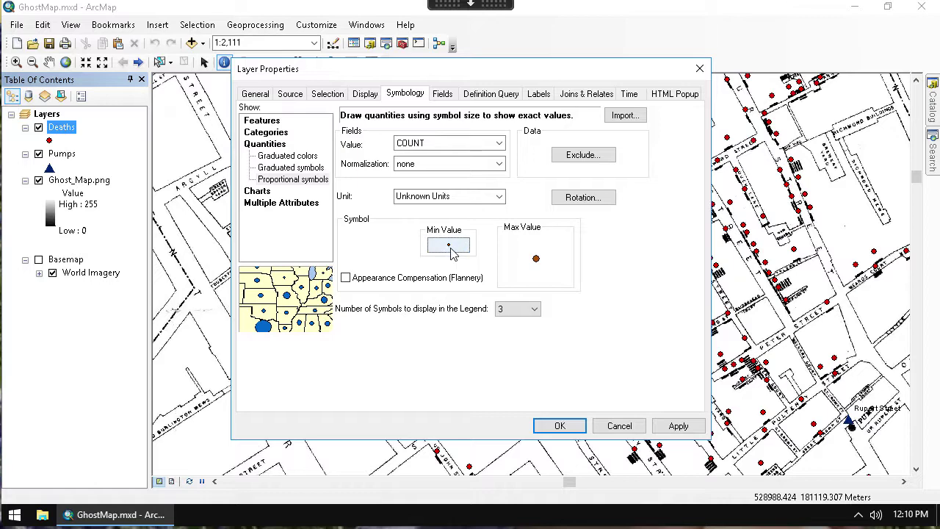
Set the Min Value Deaths symbol size to 3 in the Symbol Selector
click(450, 247)
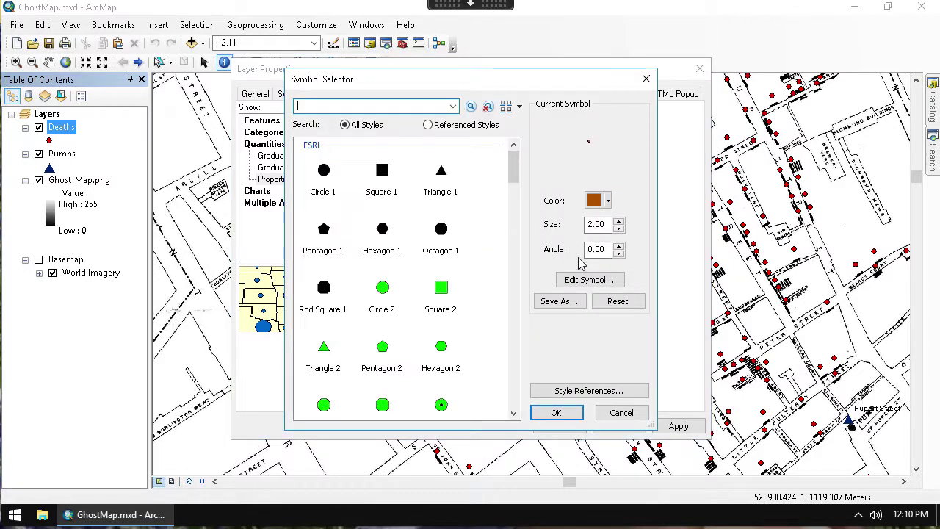
double_click(598, 224)
text(3)
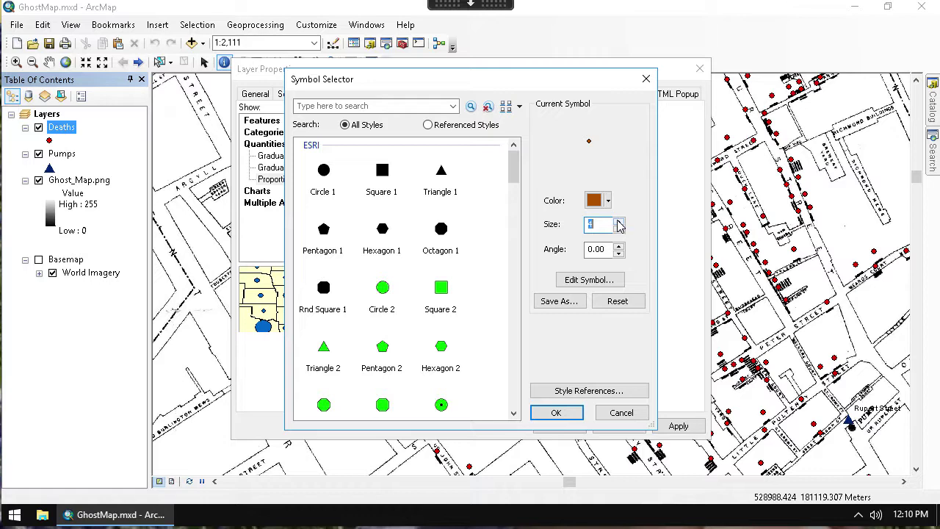
click(619, 228)
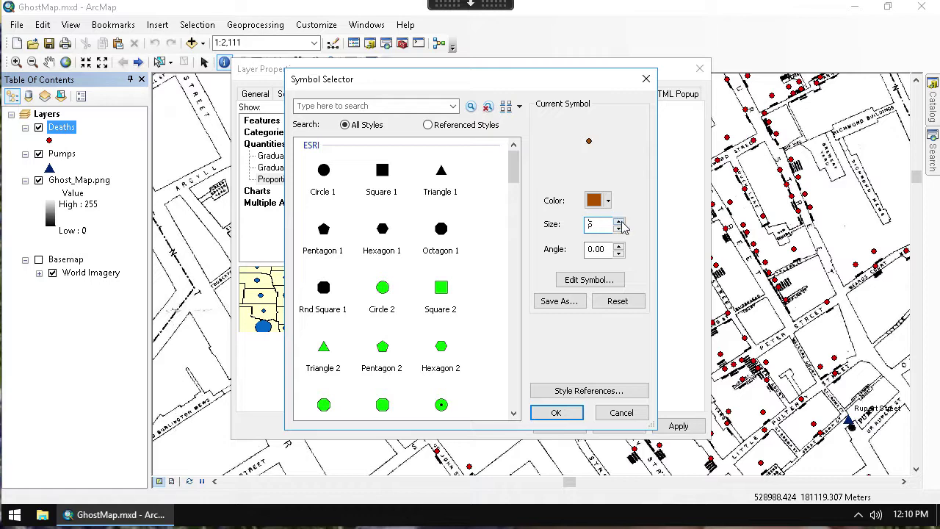
click(571, 416)
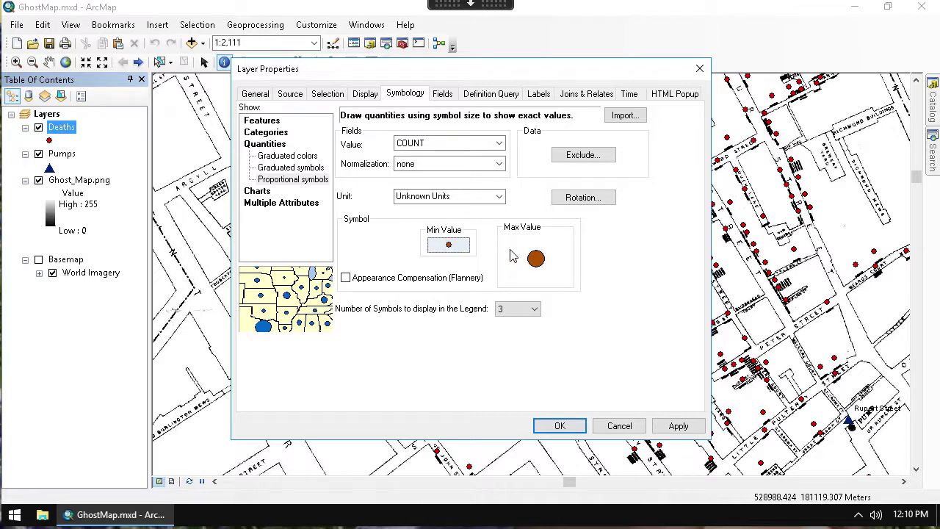
Make the Deaths symbol red and try the circle without an outline
click(449, 246)
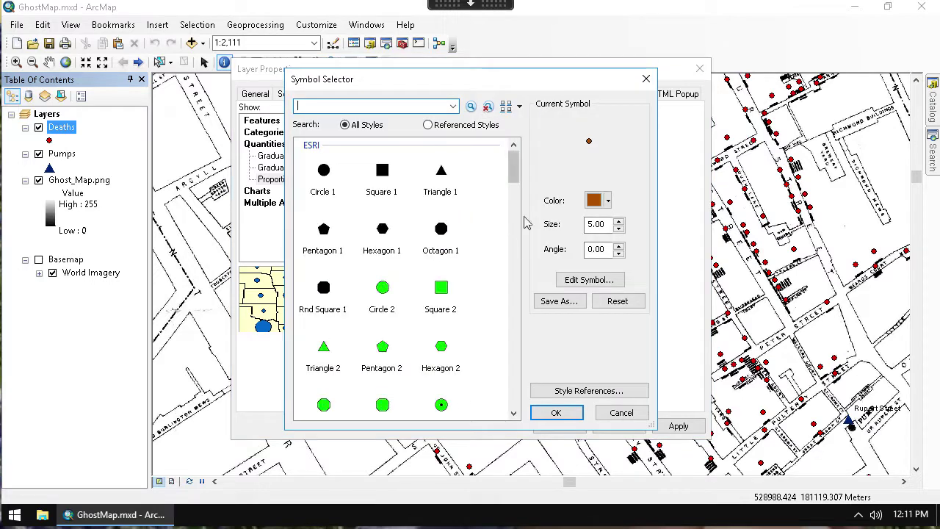
click(597, 202)
click(600, 266)
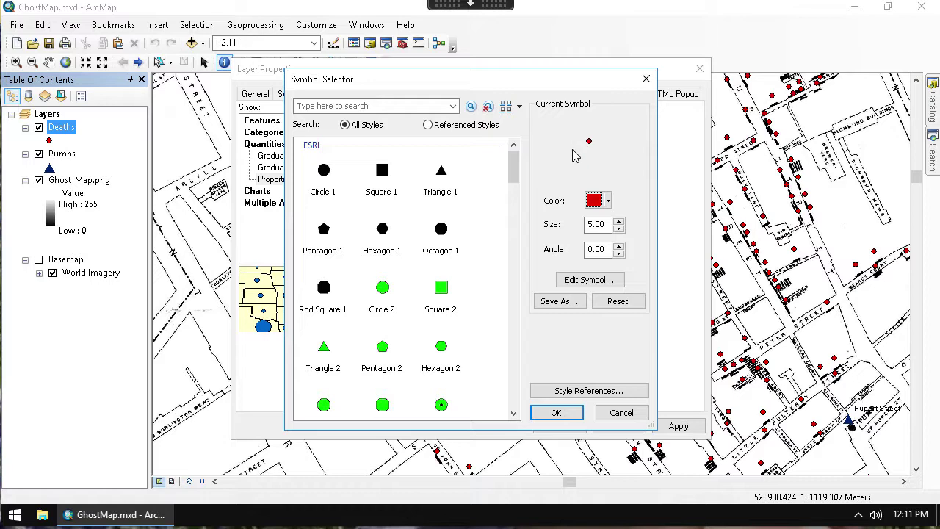
click(597, 285)
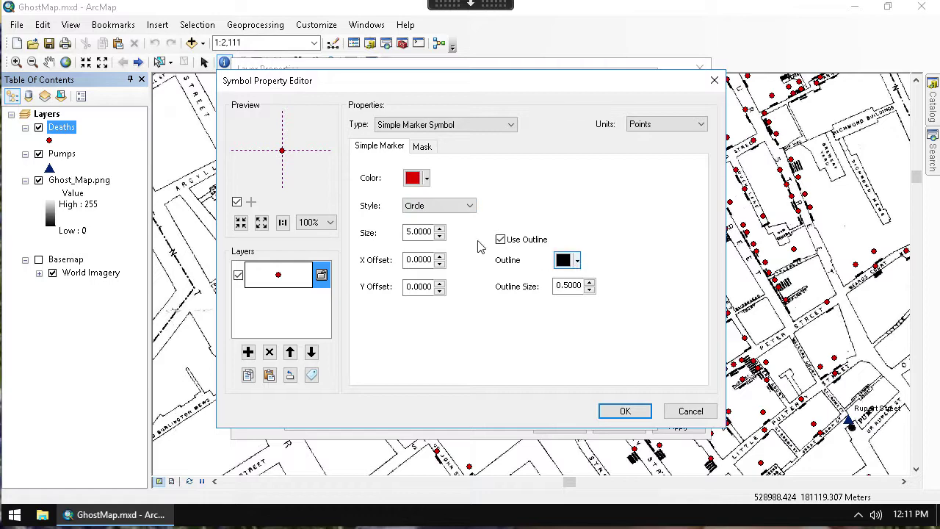
click(501, 240)
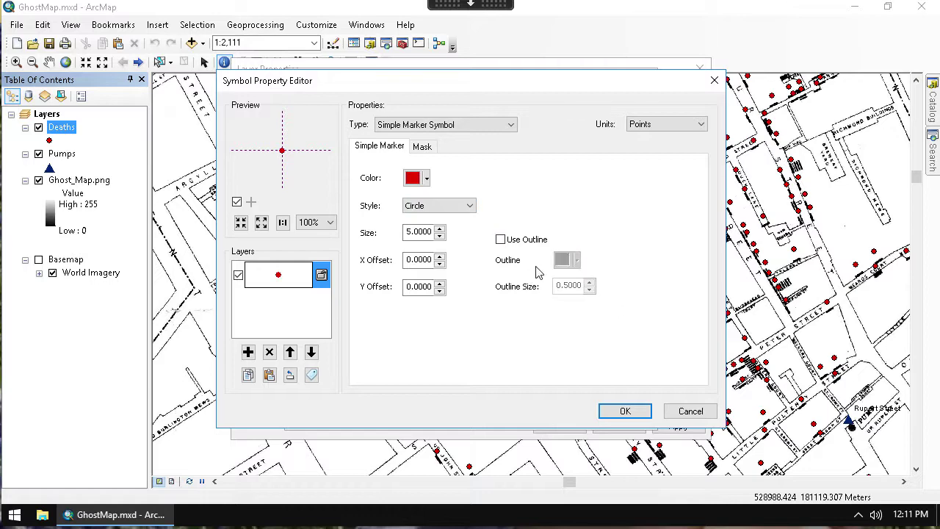
click(627, 409)
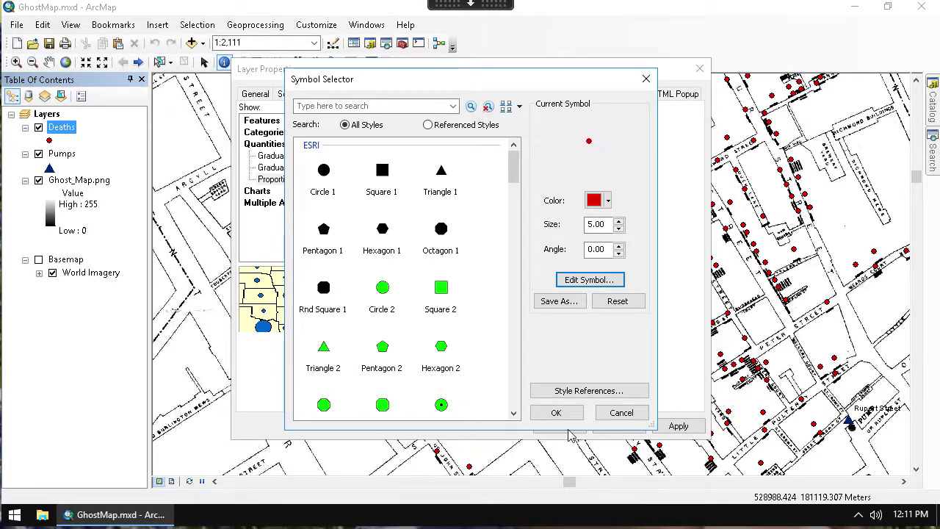
Turn the circle outline back on in Arctic White and accept the symbol
click(598, 282)
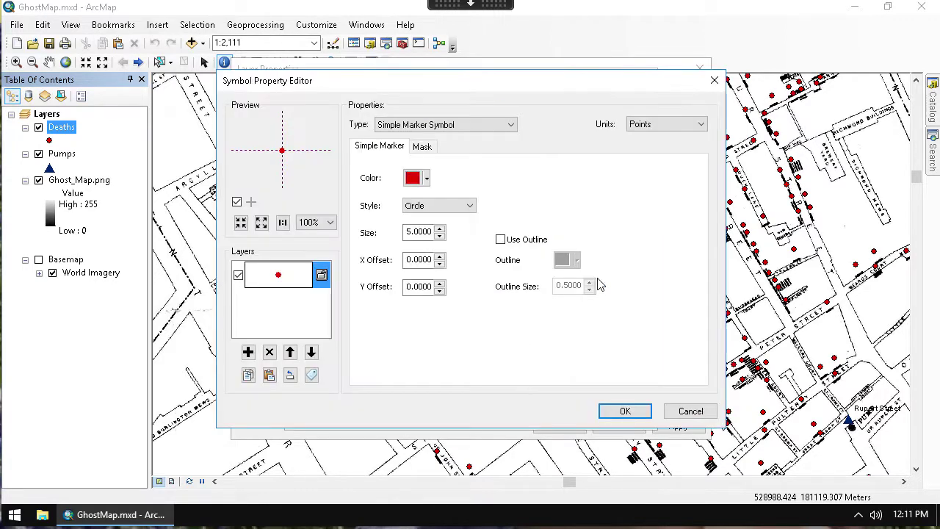
click(501, 239)
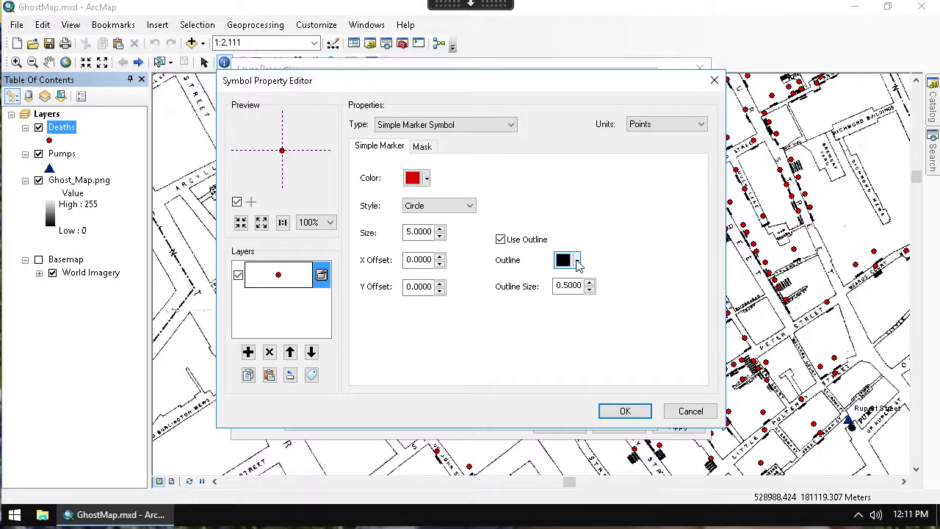
click(577, 260)
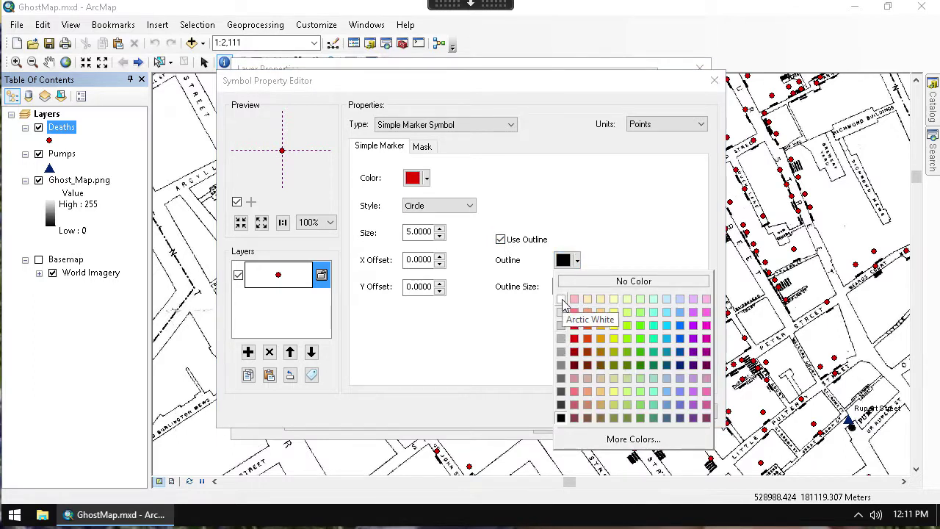
click(561, 299)
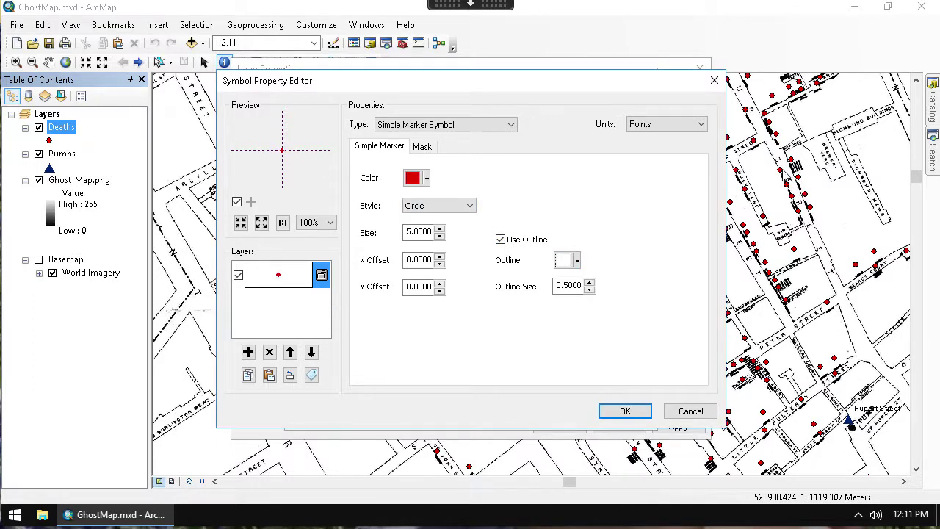
click(625, 411)
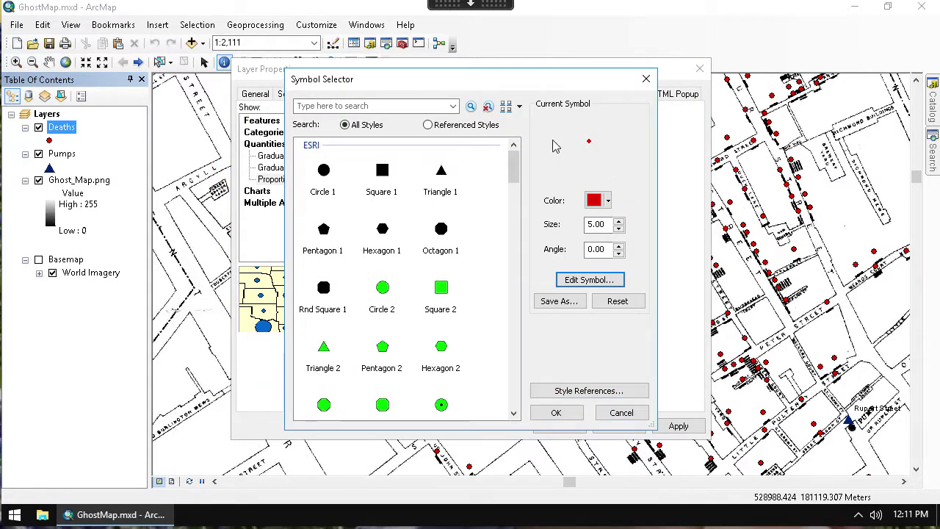
click(556, 413)
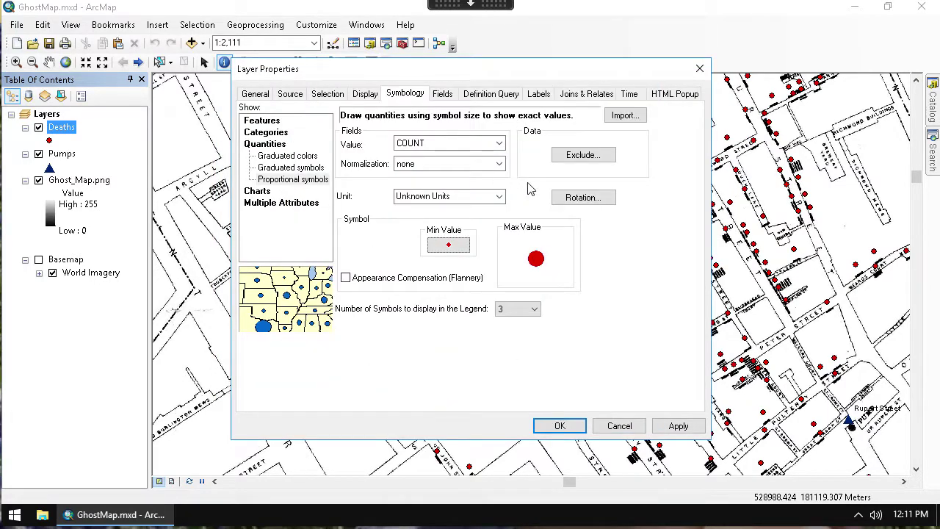
Apply the red proportional circles to Deaths and zoom the map out two steps
click(561, 425)
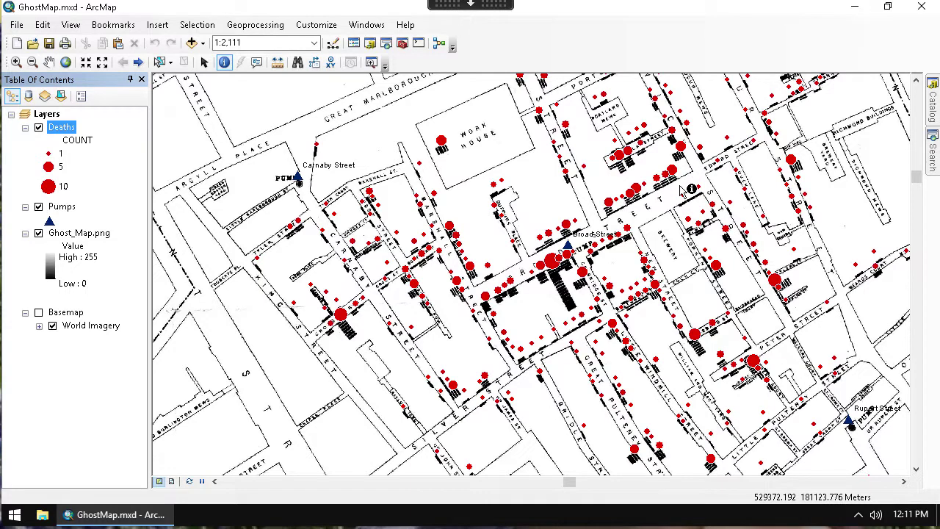
click(103, 63)
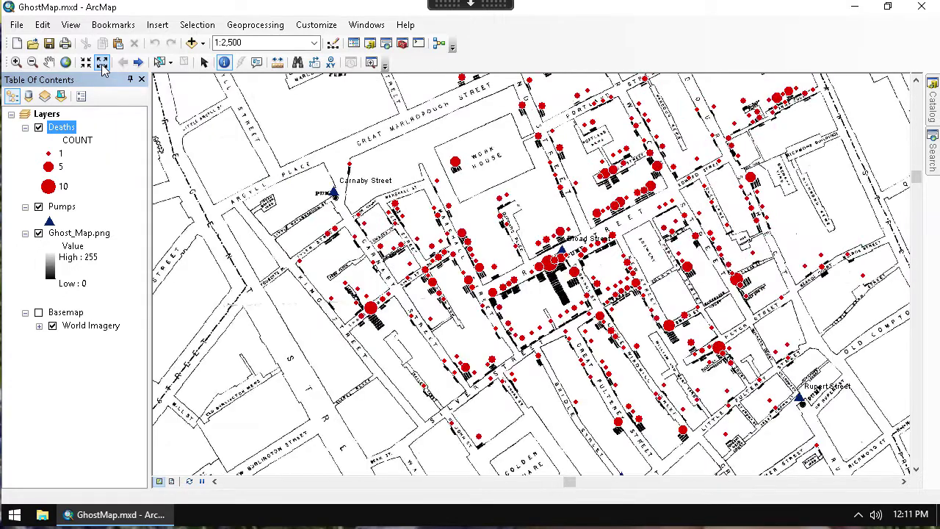
click(103, 63)
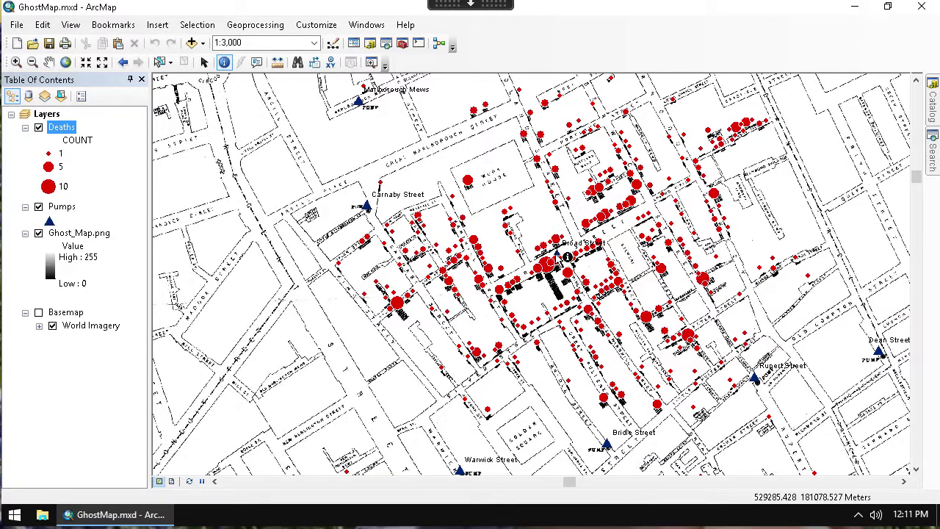
Make the pump triangles bright teal and enlarge them to size 21
click(50, 222)
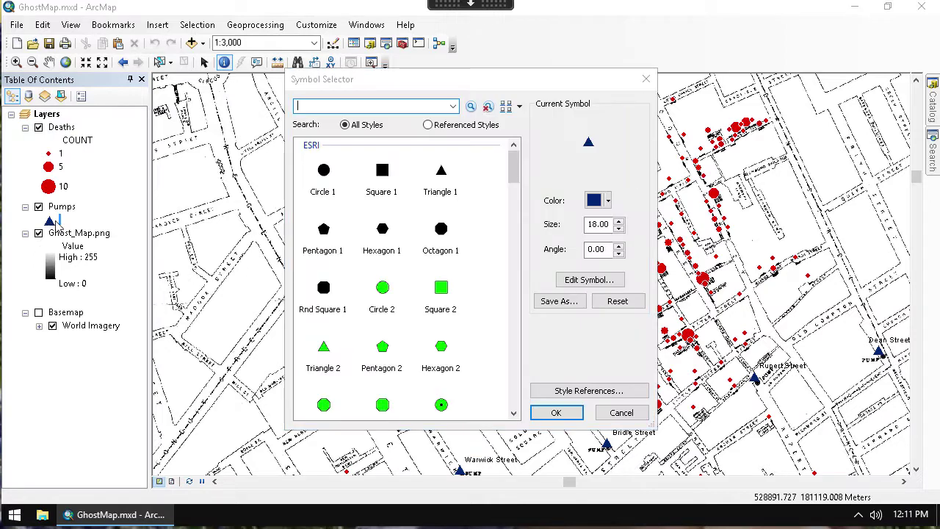
click(606, 202)
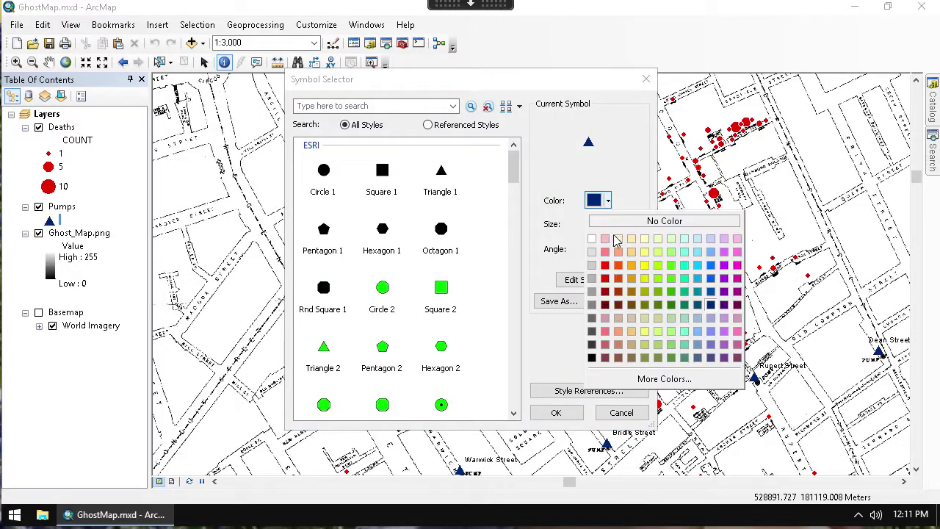
click(697, 292)
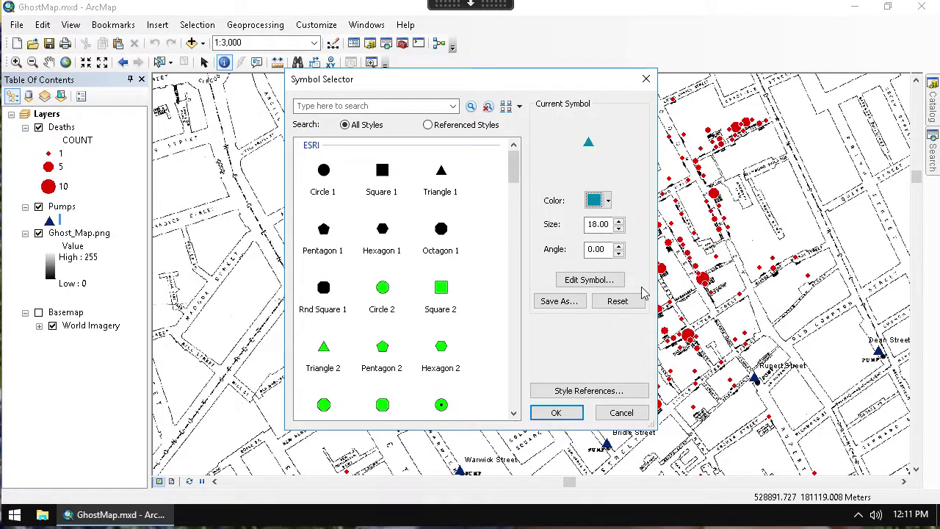
click(618, 221)
click(618, 220)
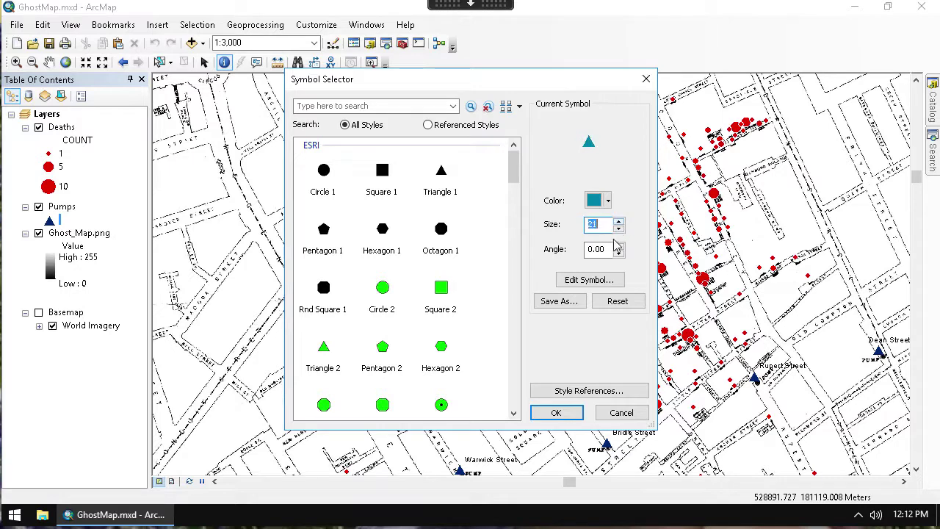
click(560, 413)
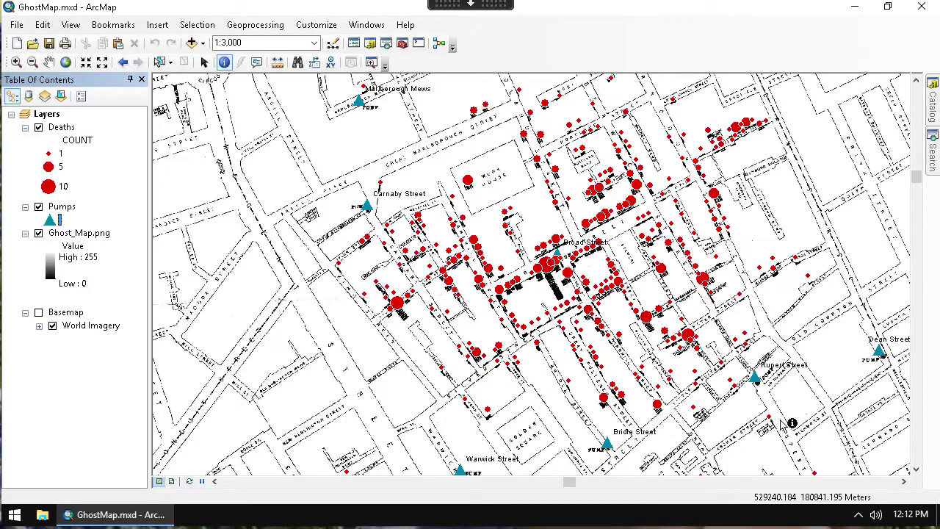
click(48, 61)
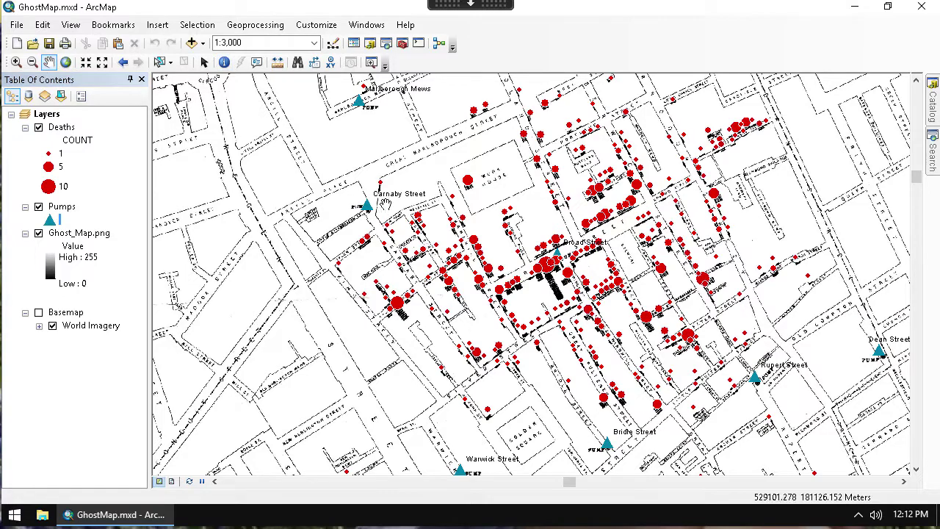
drag(375, 164, 326, 363)
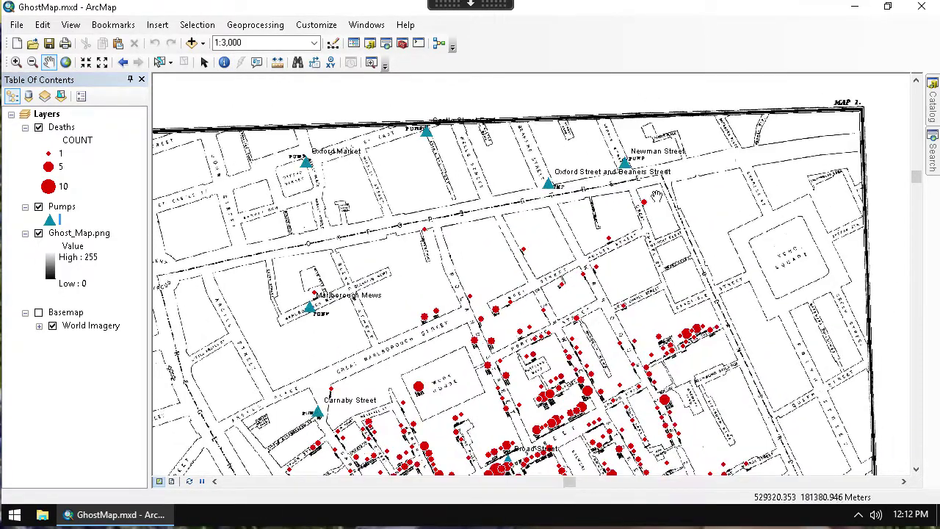
drag(260, 454, 354, 143)
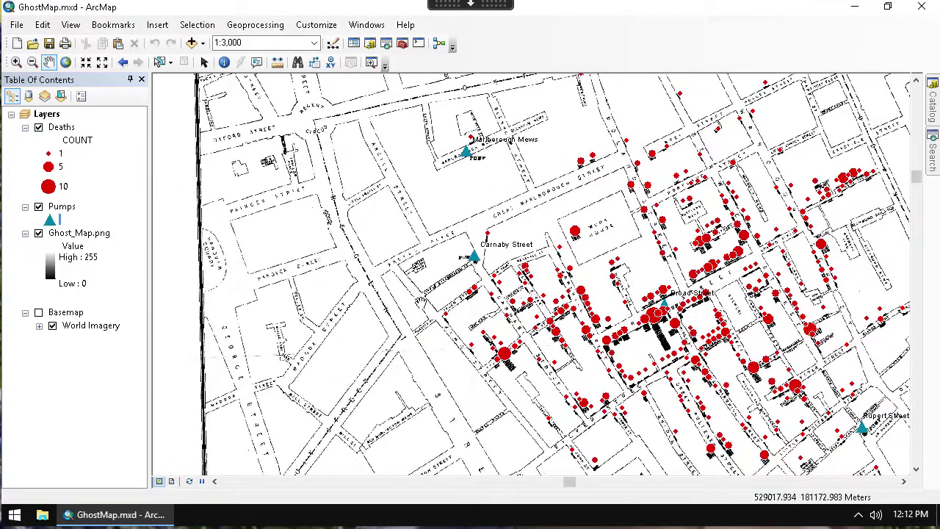
mouse_move(827, 339)
mouse_down()
mouse_move(727, 331)
mouse_move(687, 339)
mouse_up()
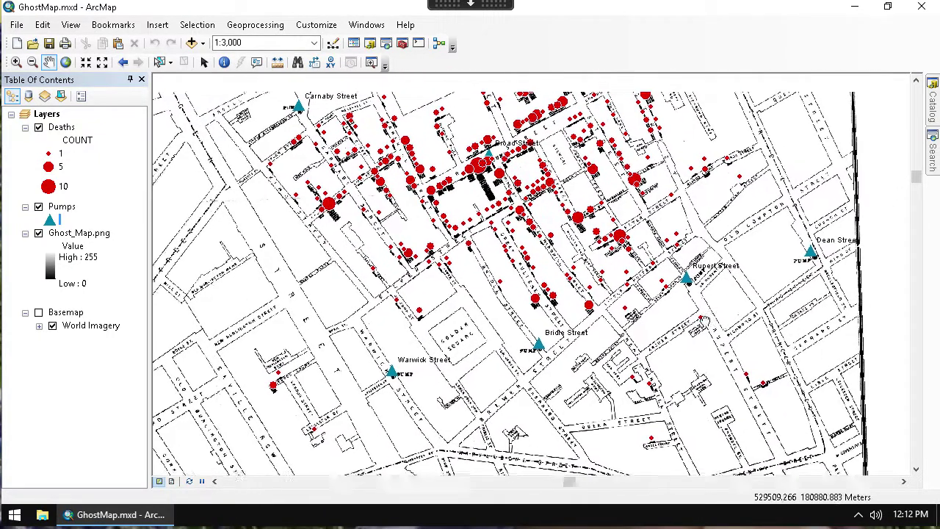
drag(646, 307, 640, 323)
drag(487, 154, 481, 152)
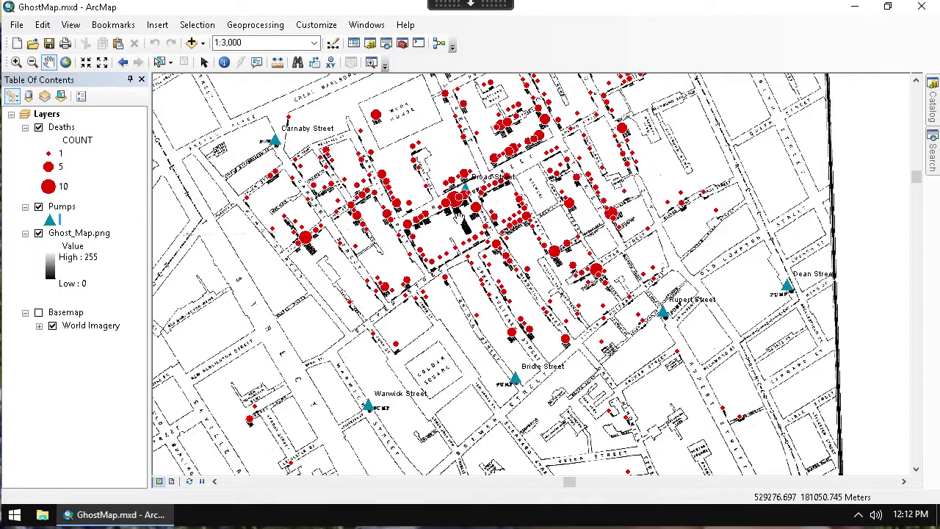
drag(487, 192, 496, 255)
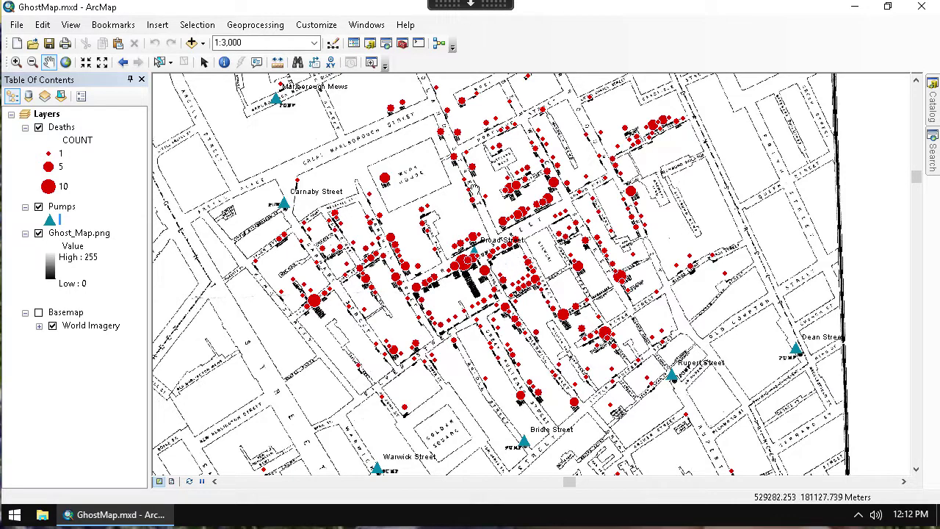
drag(475, 187, 468, 194)
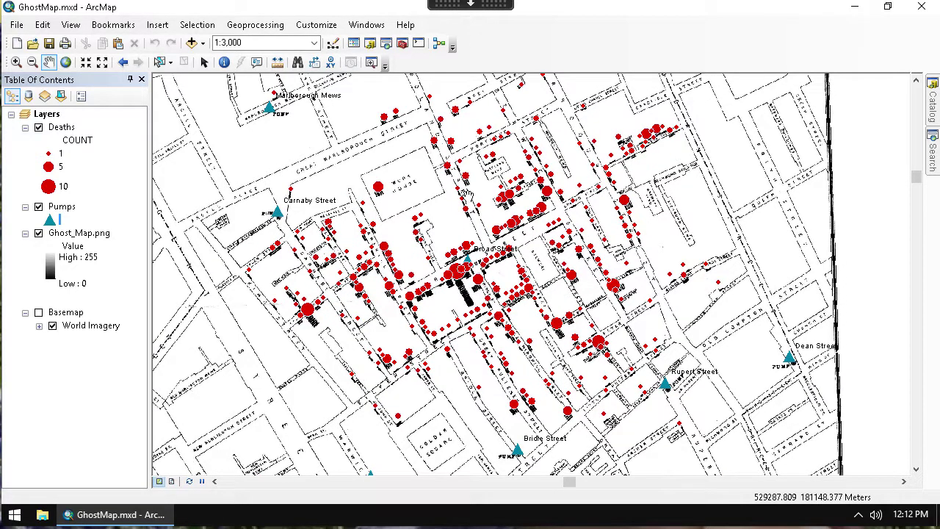